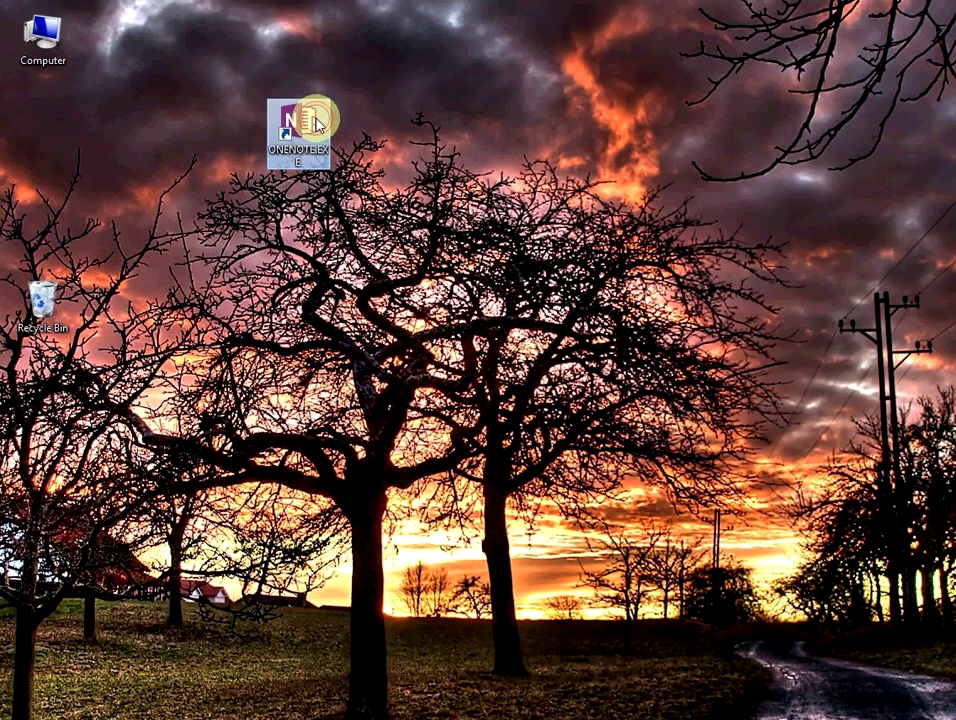
Step: Open OneNote and view the comment linked to "one with another" in 1 John 1:7, returning to the chapter
double_click(316, 121)
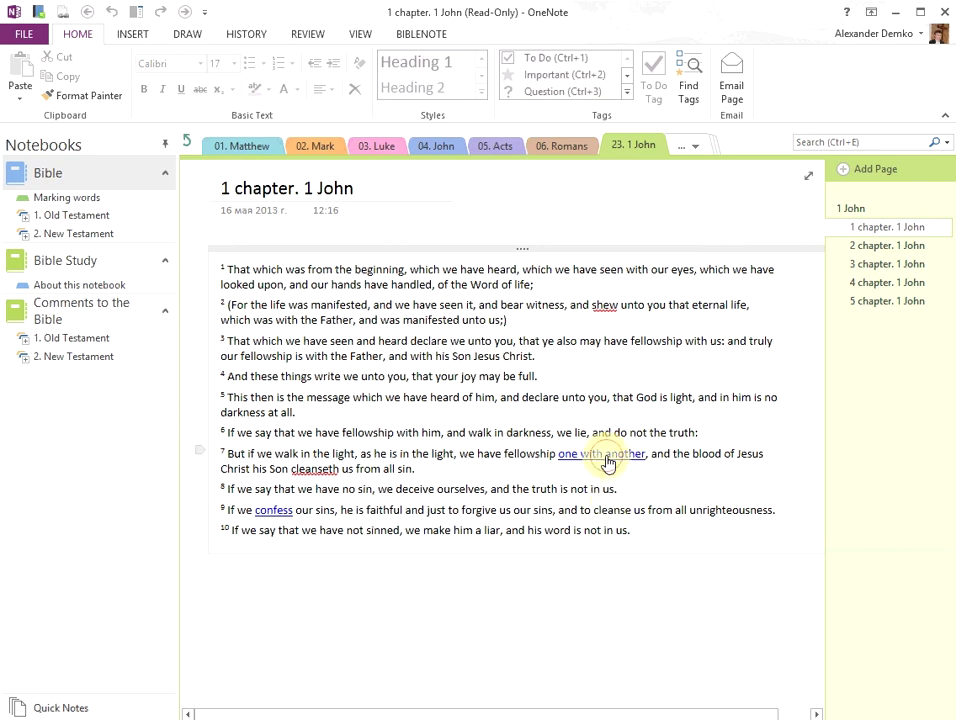
click(607, 461)
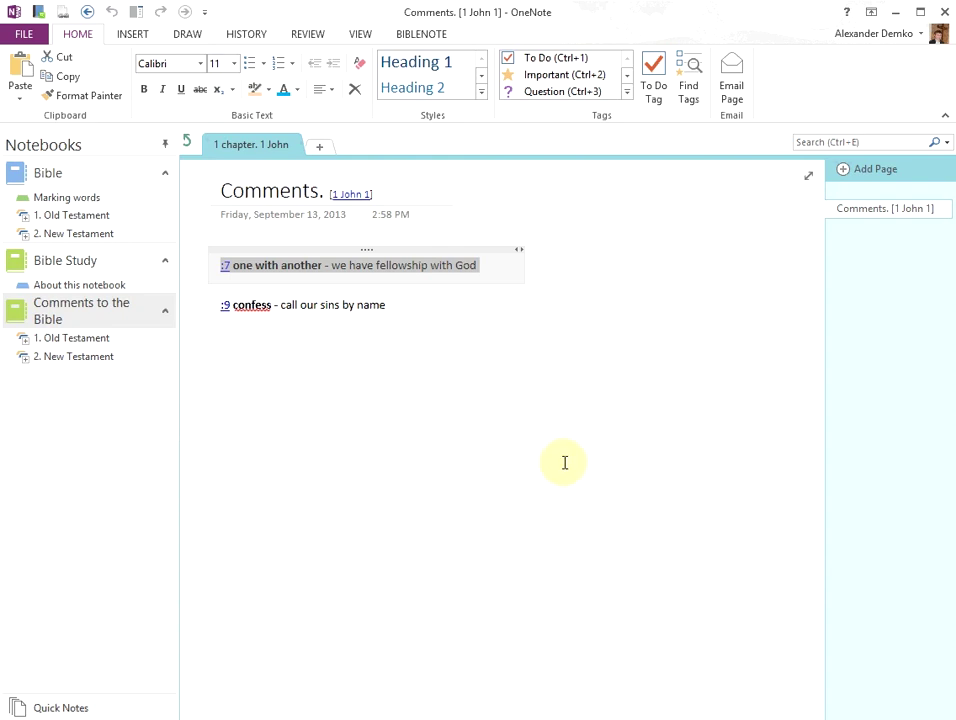
click(86, 13)
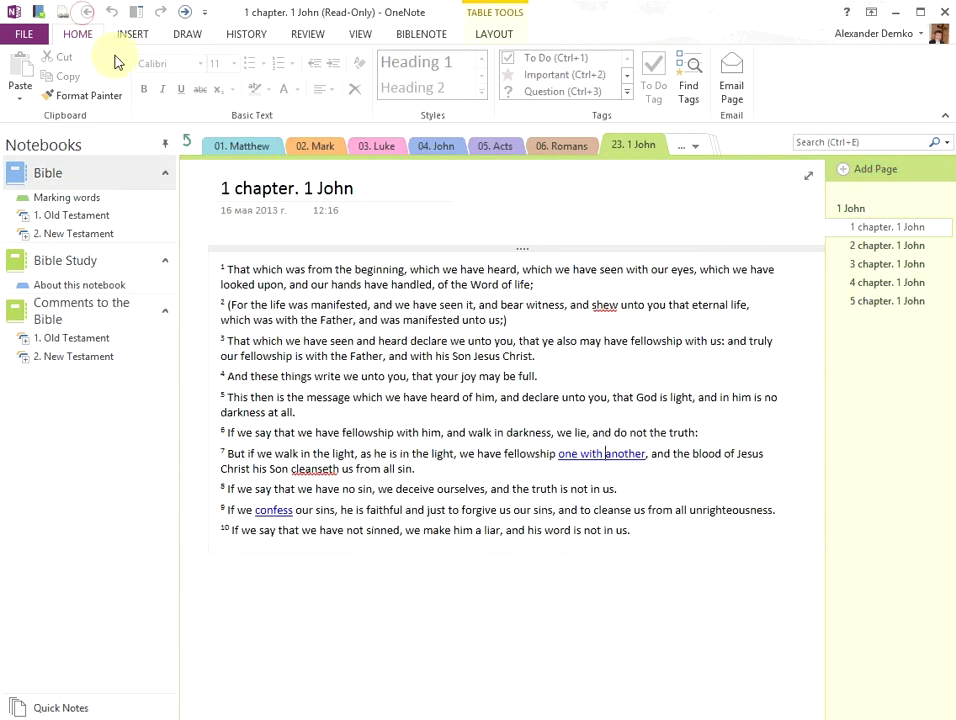
Step: Open the Matthew section of the Bible notebook and look through the marked-up verses and headings of chapter 5
click(222, 146)
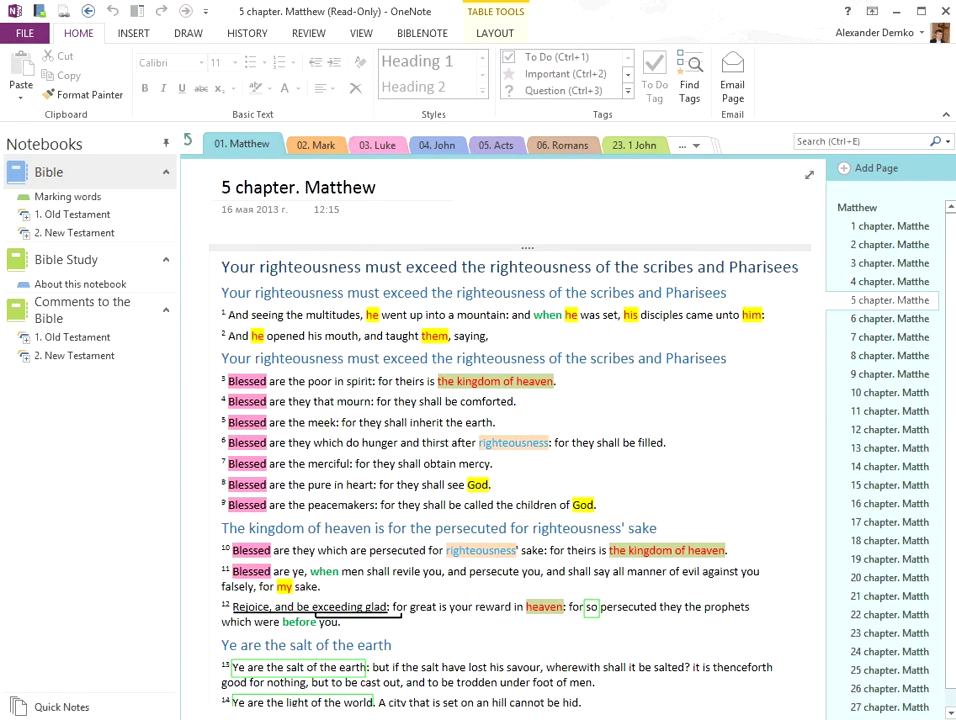
scroll(365, 410, down, 4)
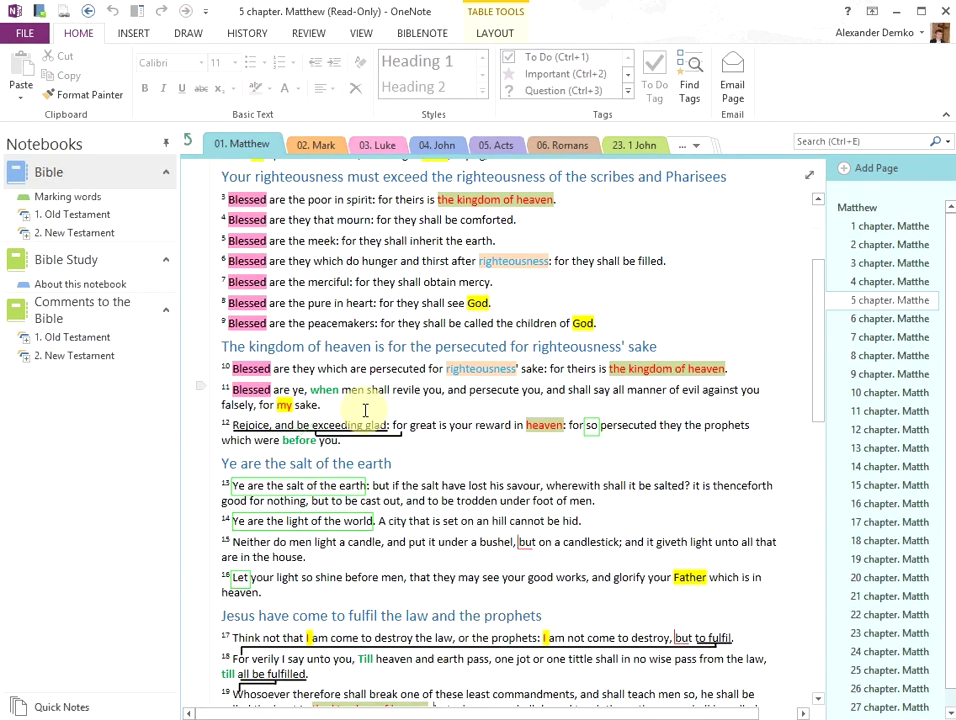
scroll(459, 416, down, 1)
scroll(459, 413, down, 3)
scroll(703, 583, down, 3)
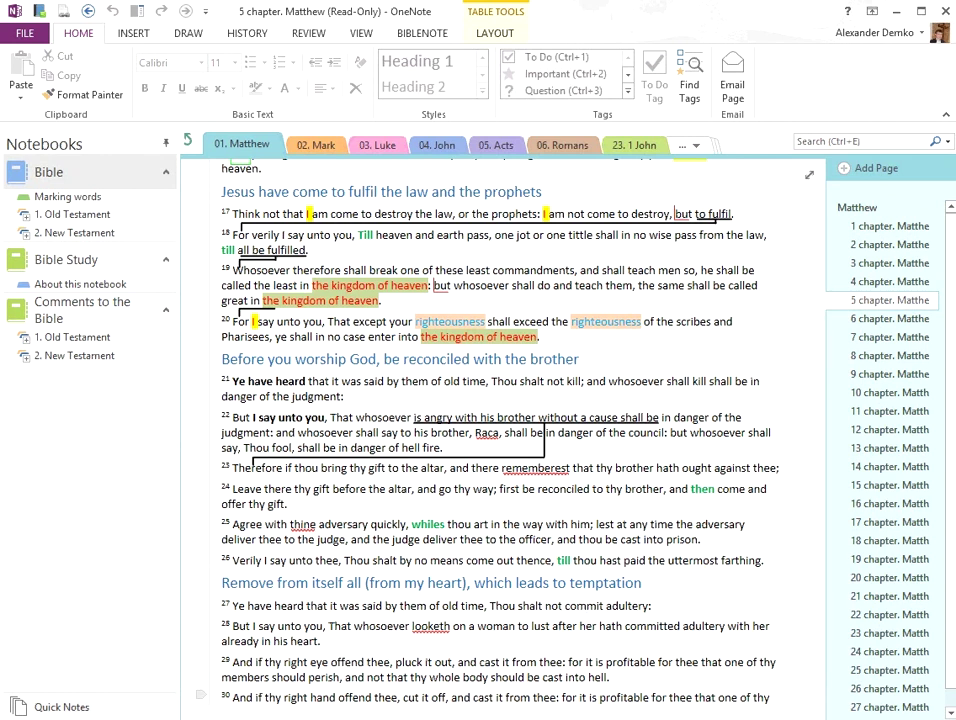
Step: Create a new section named "Sermon outline" in the Bible Study notebook
click(90, 284)
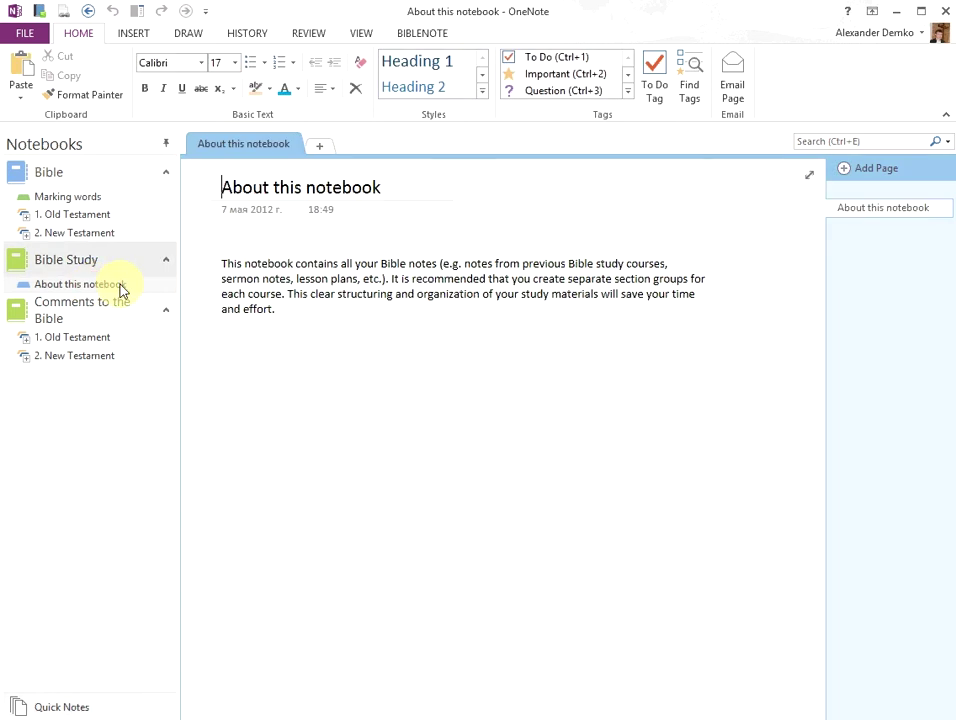
right_click(121, 287)
click(170, 420)
text(Sermon outline)
key(Return)
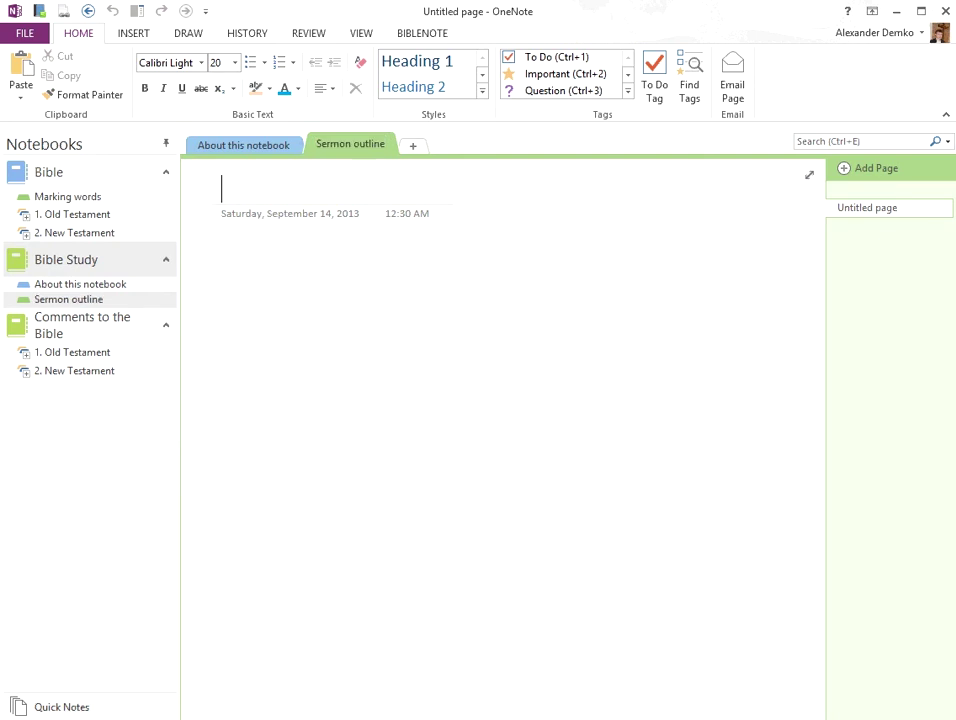
Step: Title the new page "The Great Commission" and paste the copied sermon outline into its body
text(The Great Commission)
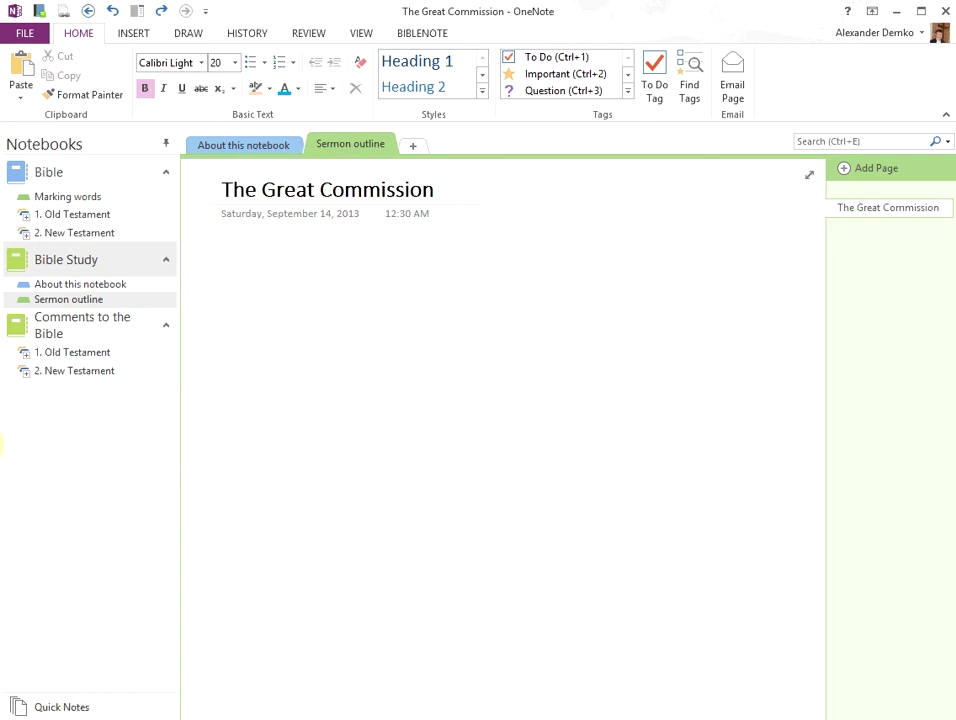
key(Return)
key(ctrl+v)
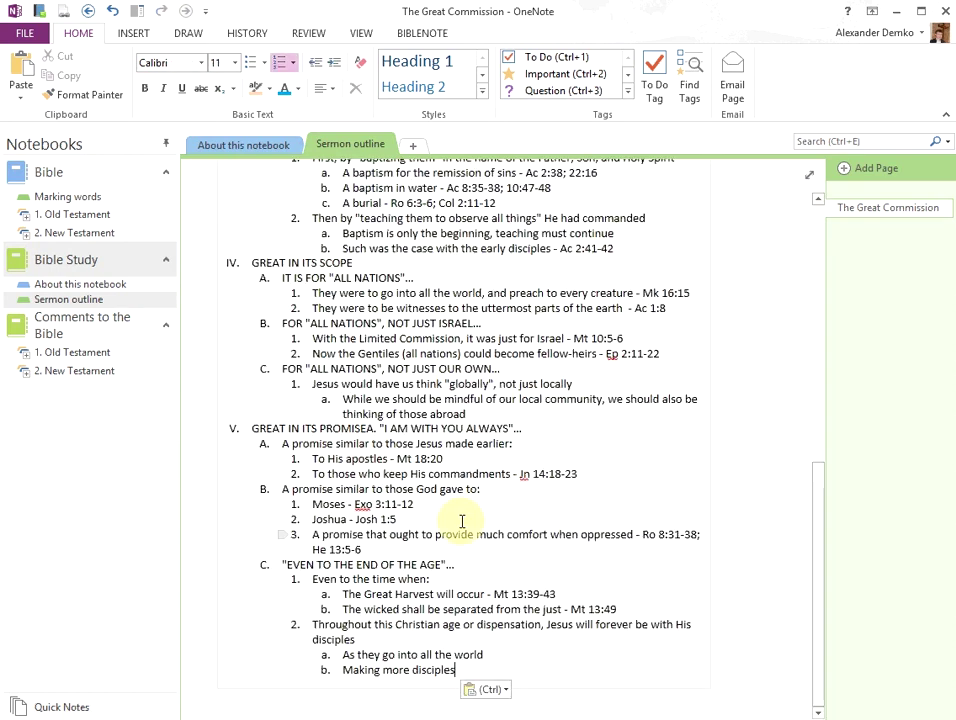
Step: Widen the note container of the pasted outline so that it nearly fills the page width
drag(713, 452, 787, 440)
scroll(744, 452, up, 5)
scroll(744, 452, up, 3)
scroll(744, 452, up, 5)
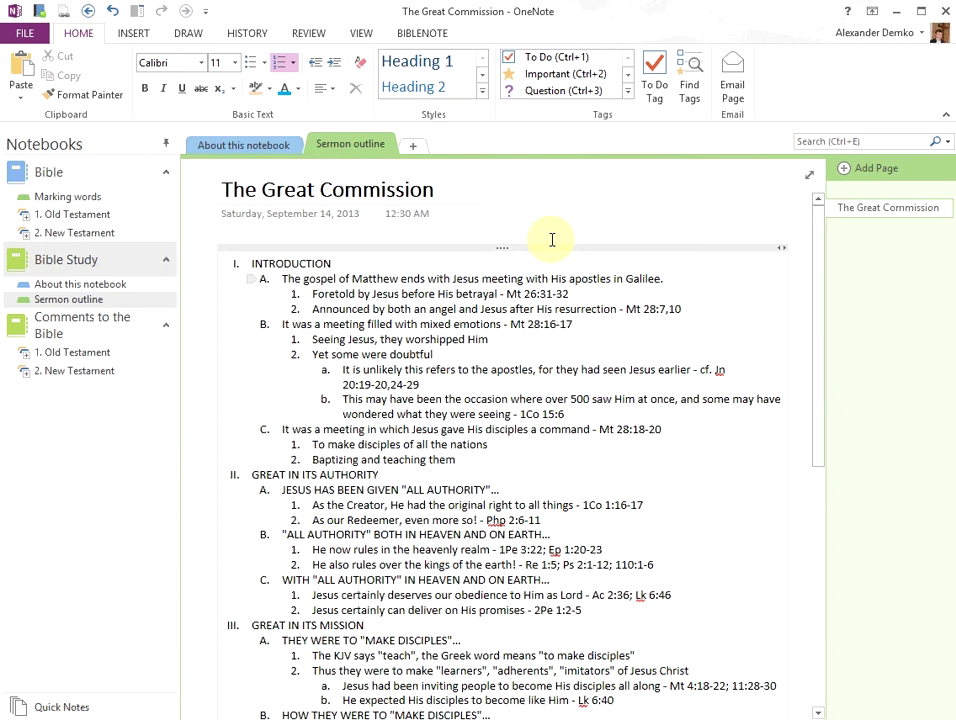
Step: Run BibleNote's Notes Analysis on the current page to link the outline's Bible references, and close the dialog
click(424, 35)
click(105, 82)
click(673, 362)
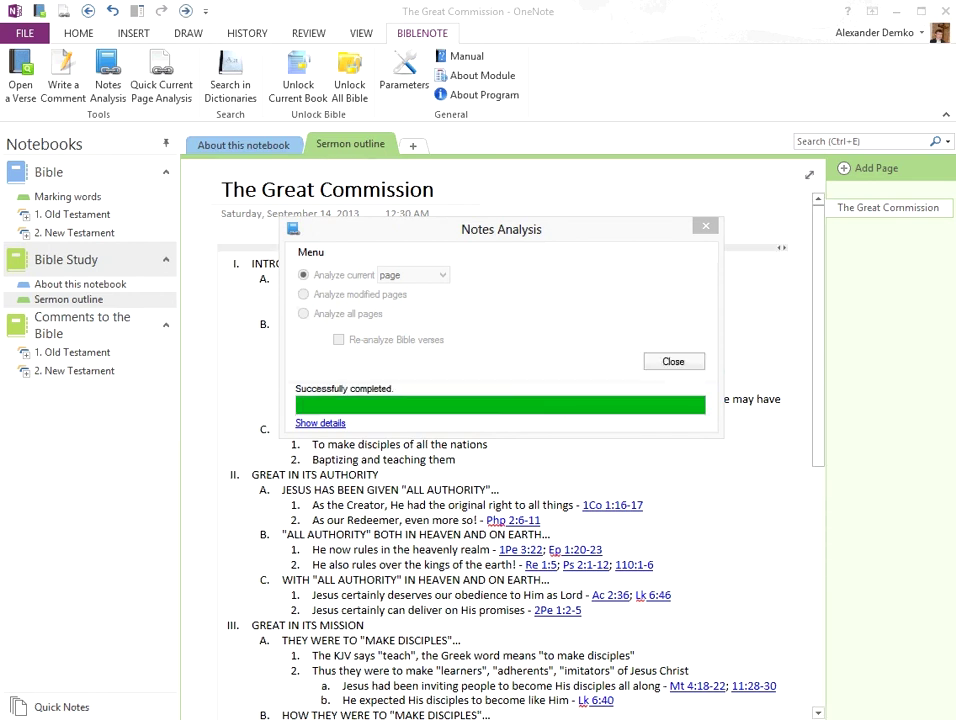
click(673, 361)
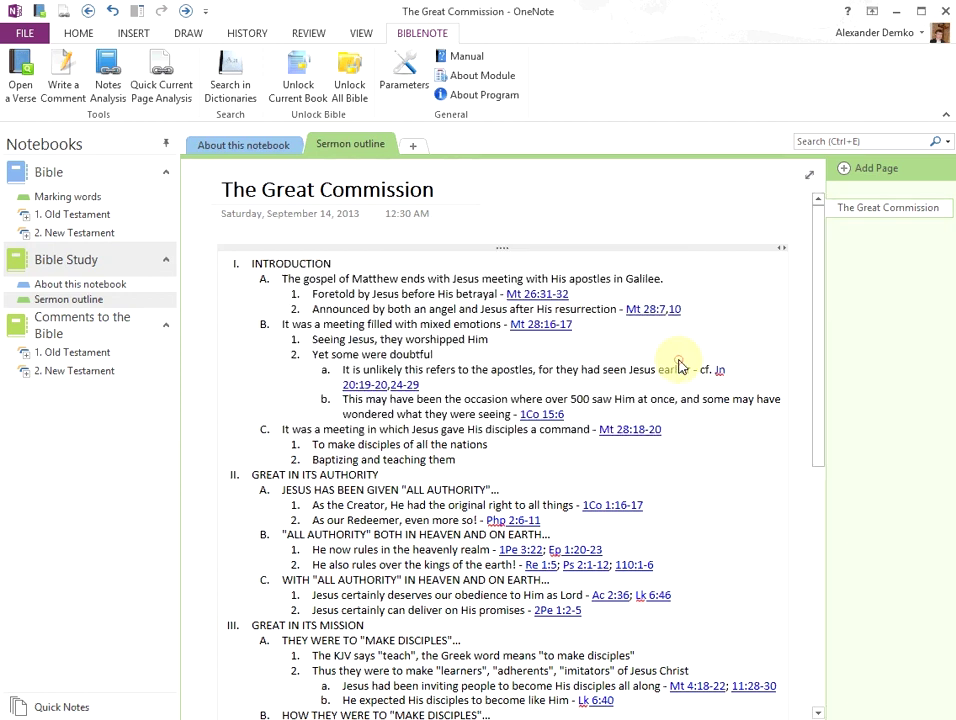
Step: Follow the outline's Mt 28:7,10 reference to Matthew 28 and return to The Great Commission through verse 7's notes summary
scroll(648, 391, down, 3)
scroll(648, 391, down, 5)
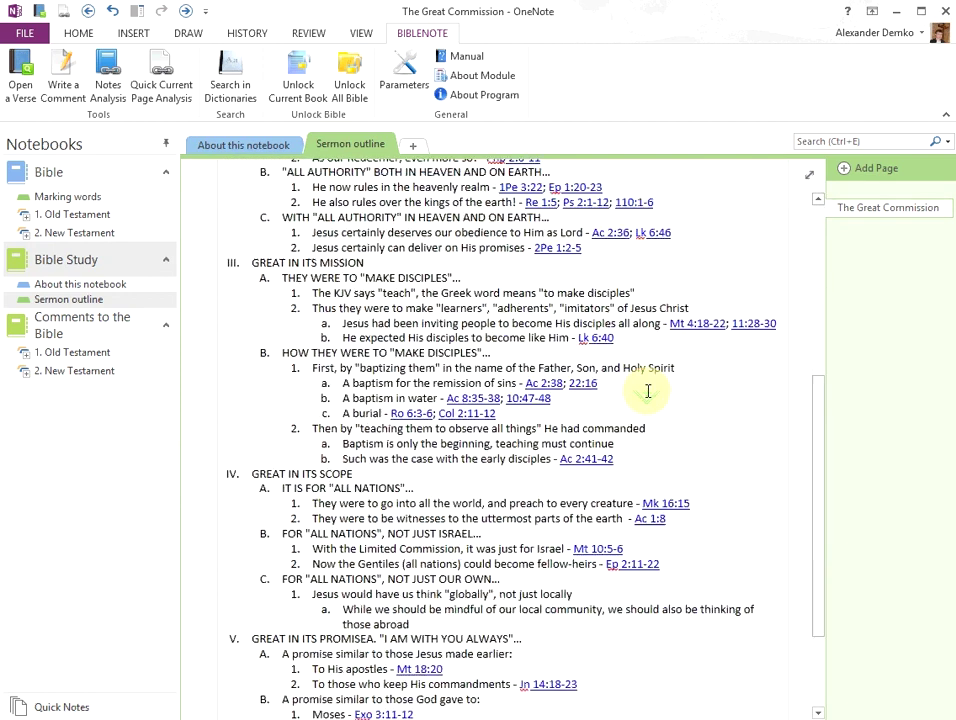
scroll(648, 391, down, 3)
scroll(648, 391, up, 7)
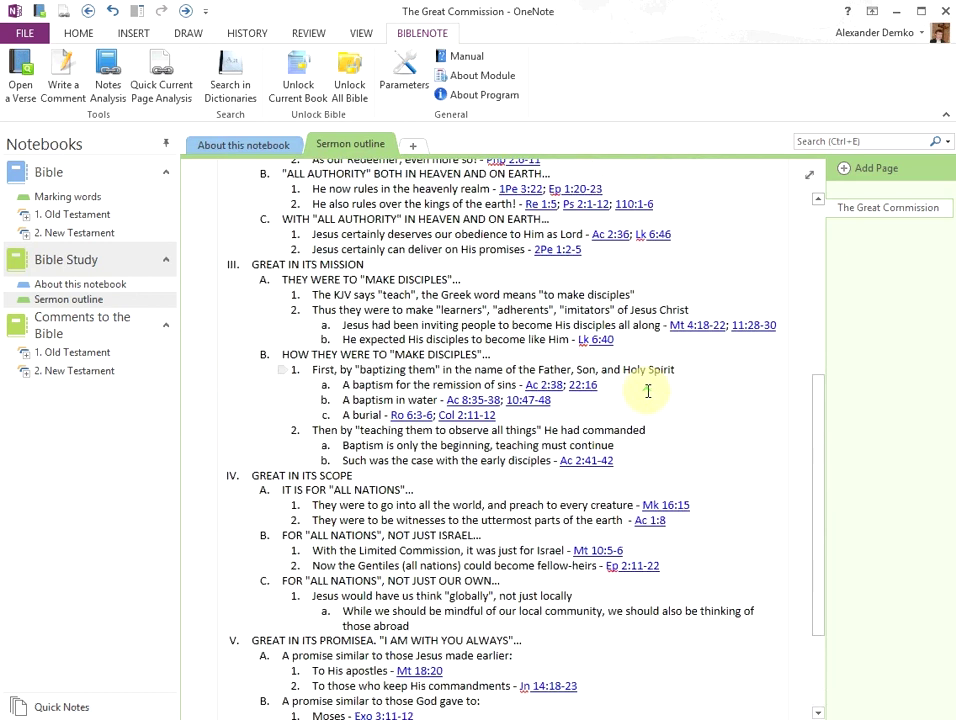
scroll(648, 391, up, 4)
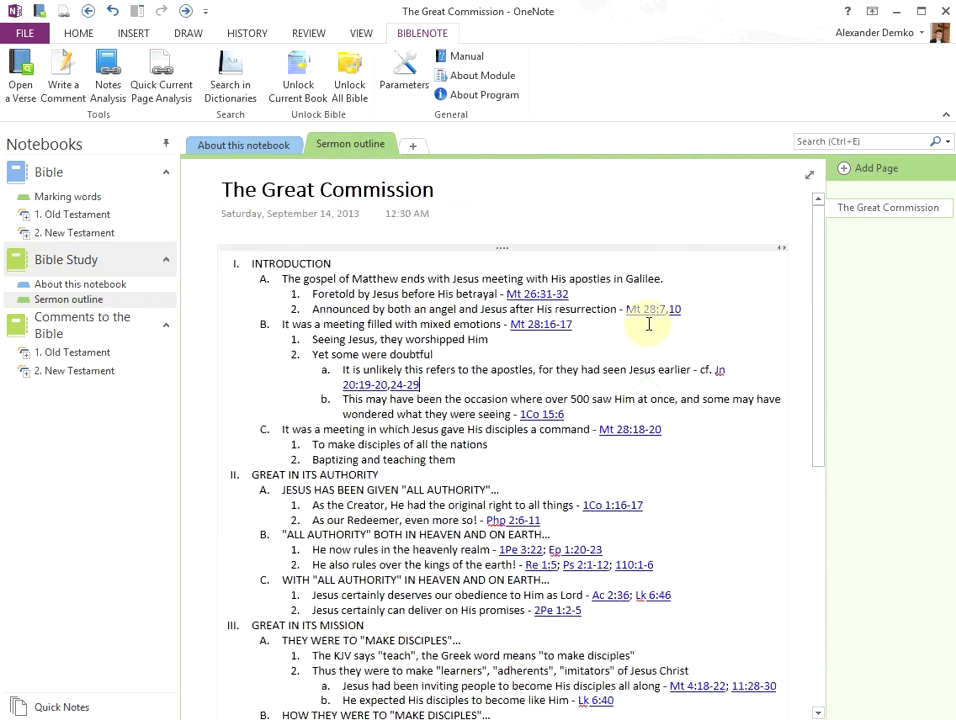
click(650, 311)
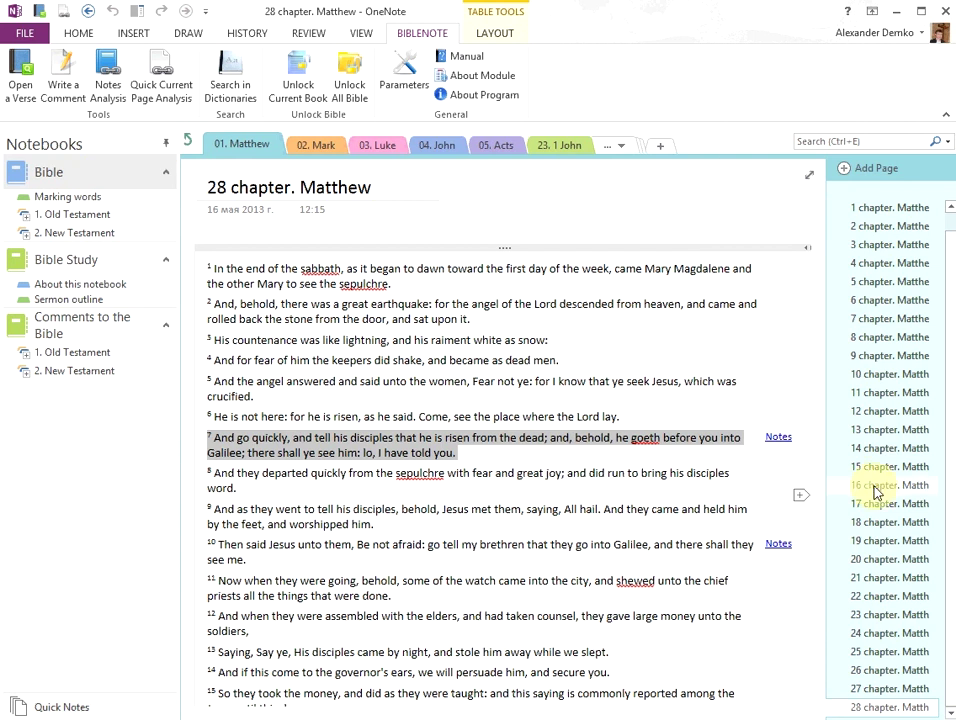
click(778, 437)
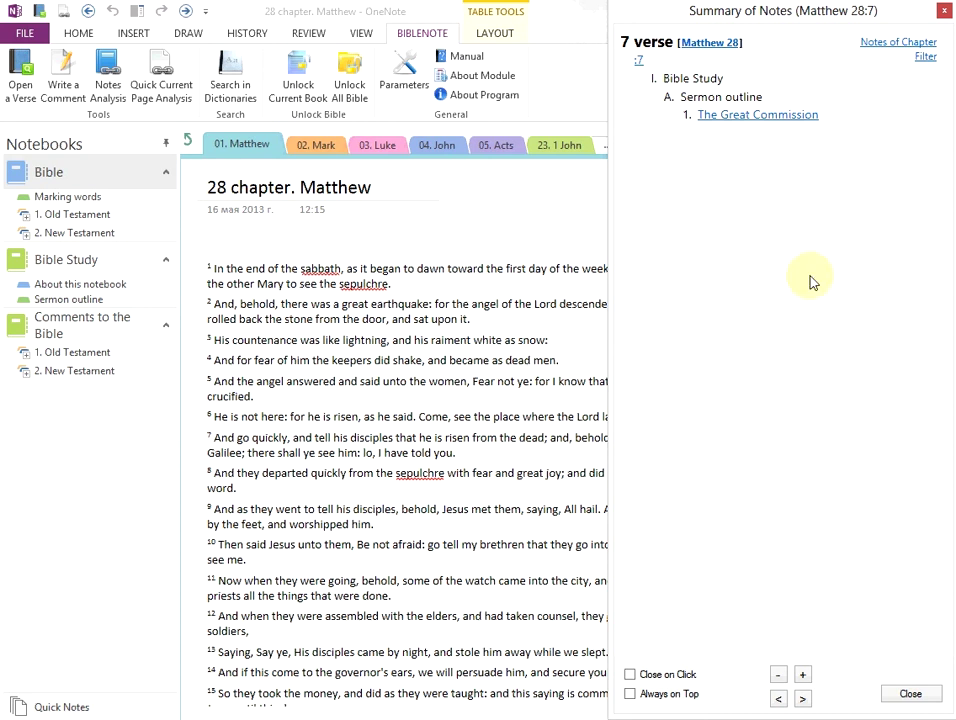
click(746, 116)
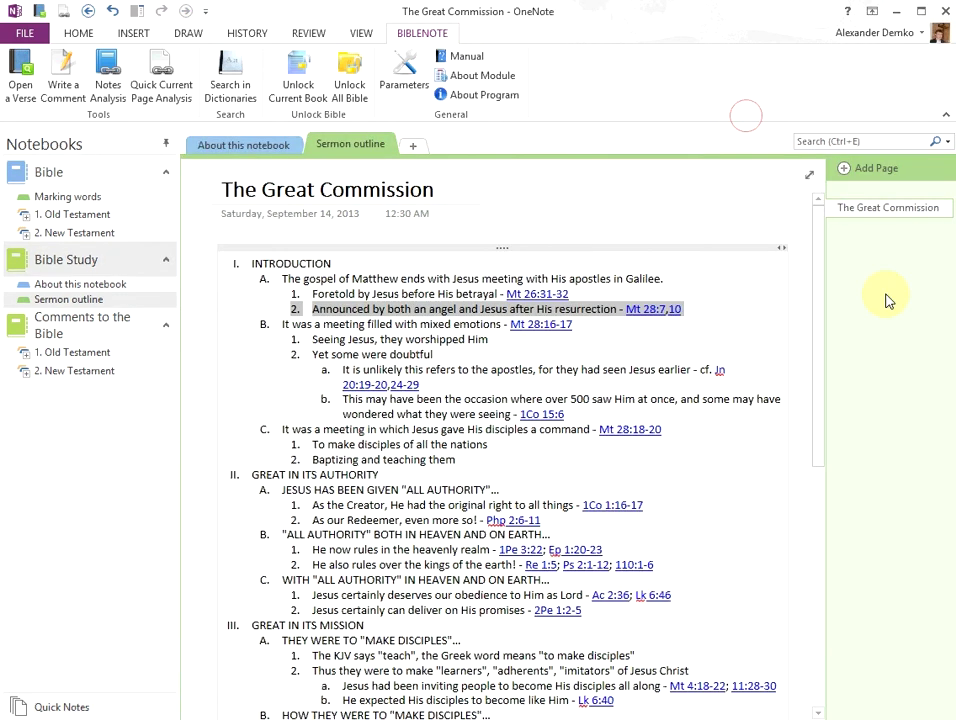